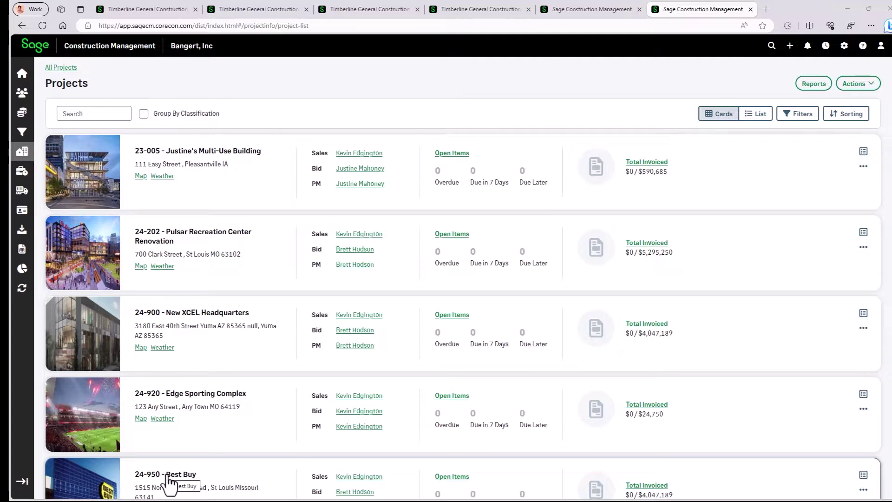
- Scroll the Projects list and open project 24-950 Best Buy
scroll(169, 483, down, 2)
click(183, 410)
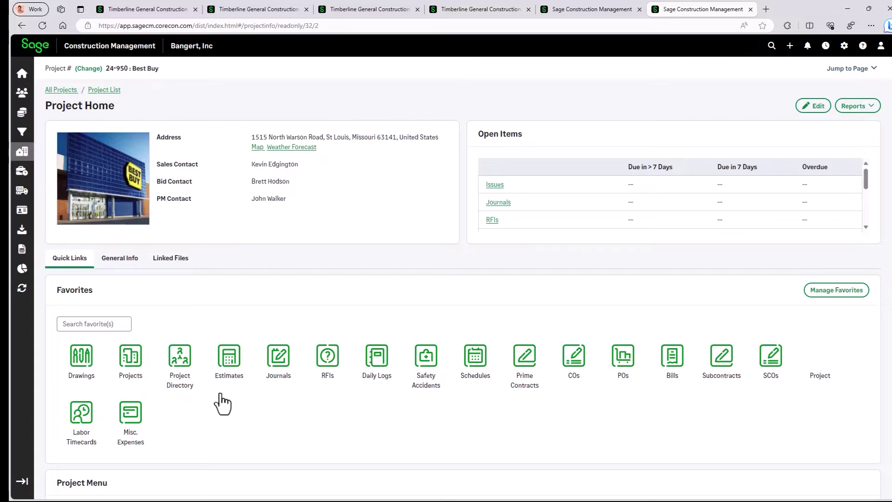
click(230, 380)
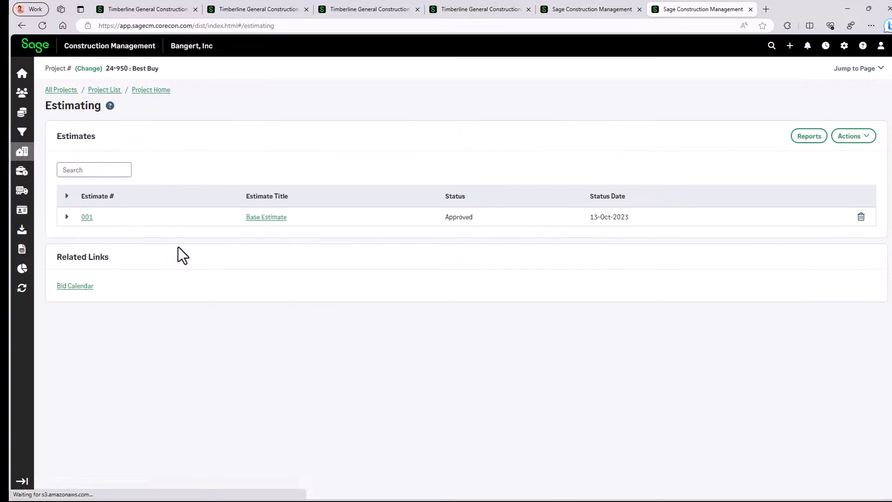
click(87, 218)
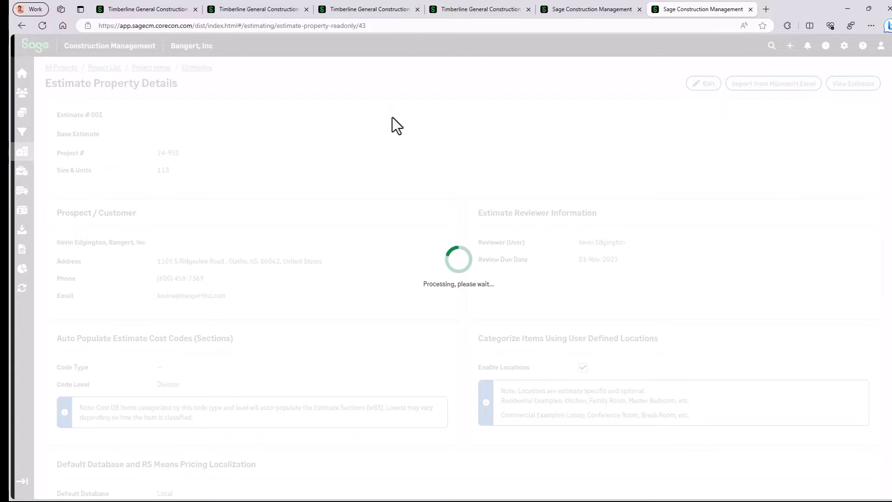
click(854, 84)
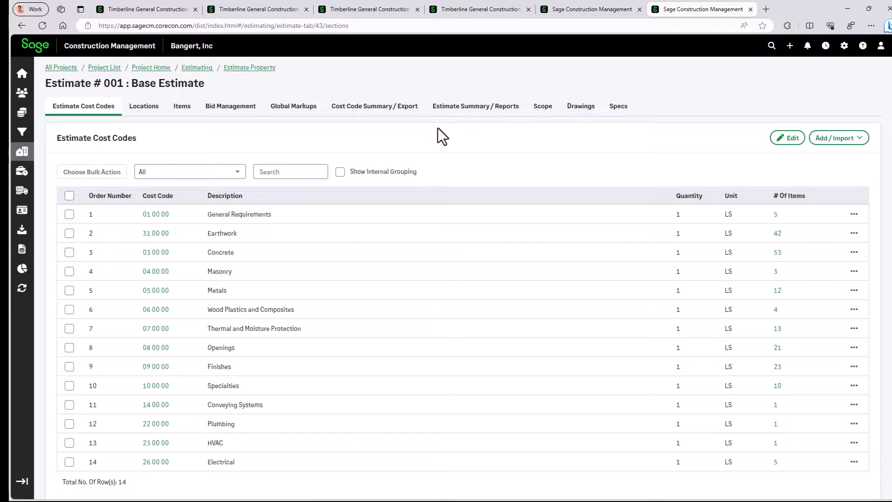
click(439, 111)
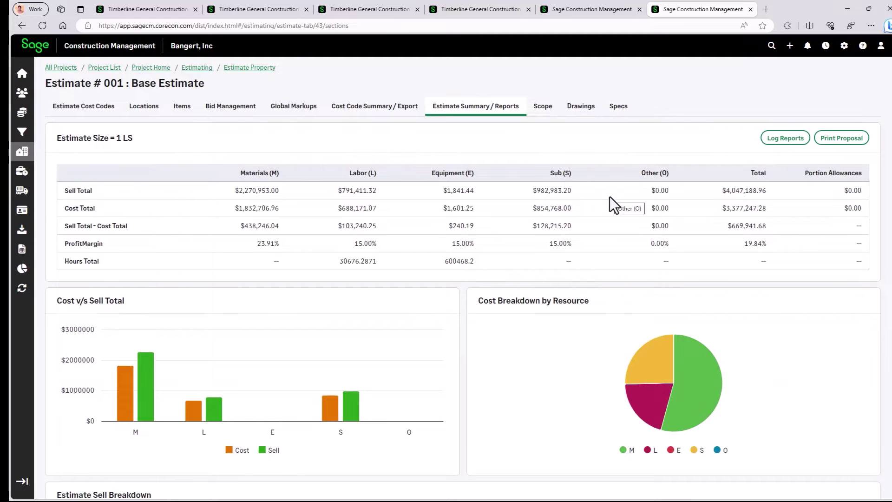
scroll(609, 196, down, 1)
scroll(610, 198, down, 7)
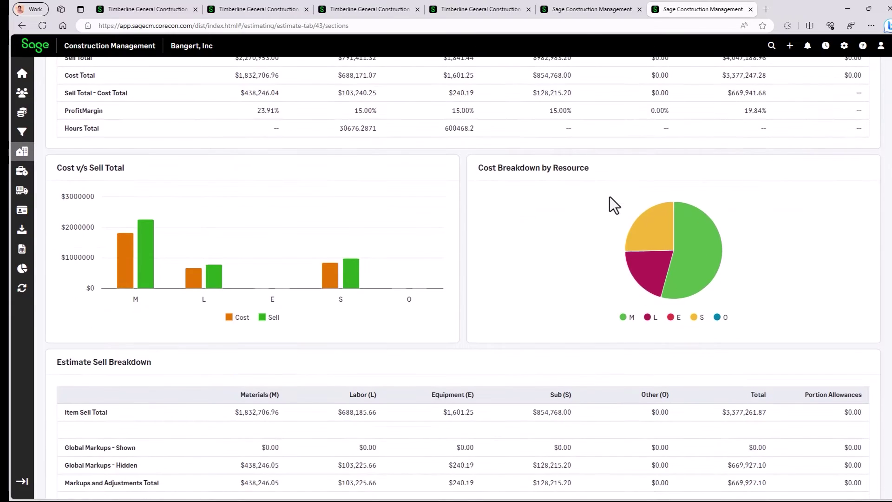
scroll(610, 197, down, 2)
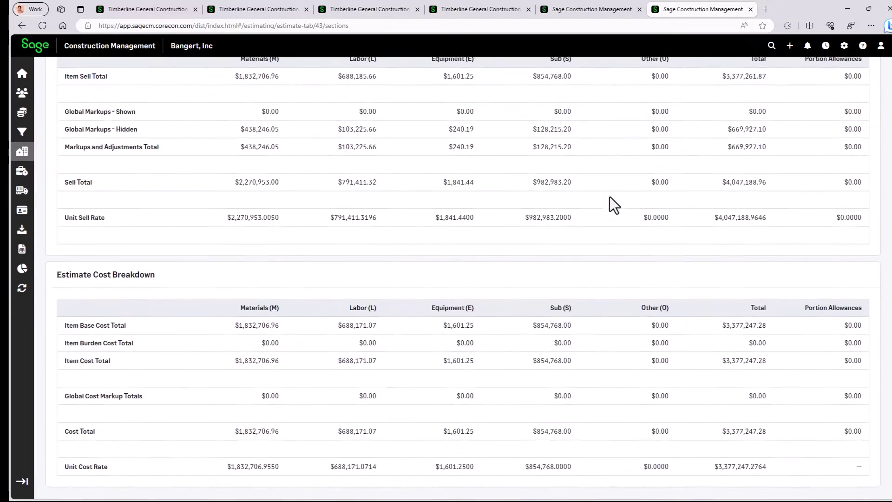
scroll(610, 196, up, 7)
scroll(610, 197, up, 3)
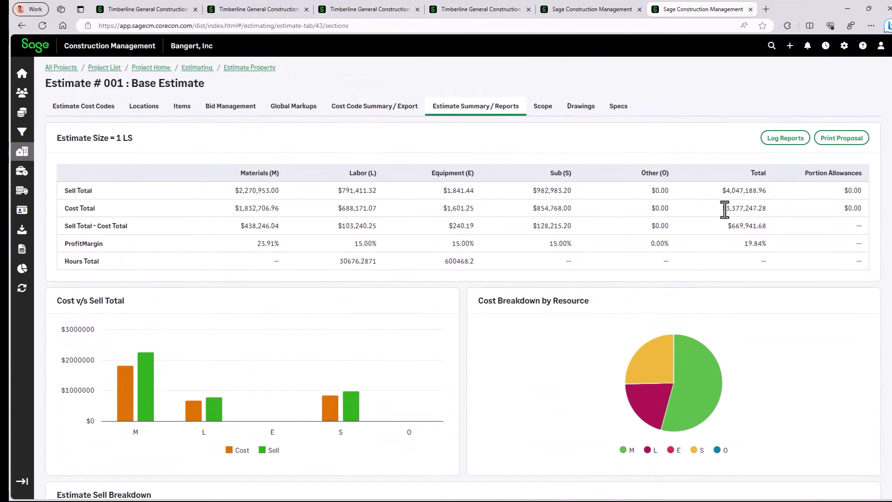
drag(773, 208, 721, 210)
click(704, 184)
drag(775, 185, 716, 191)
click(153, 69)
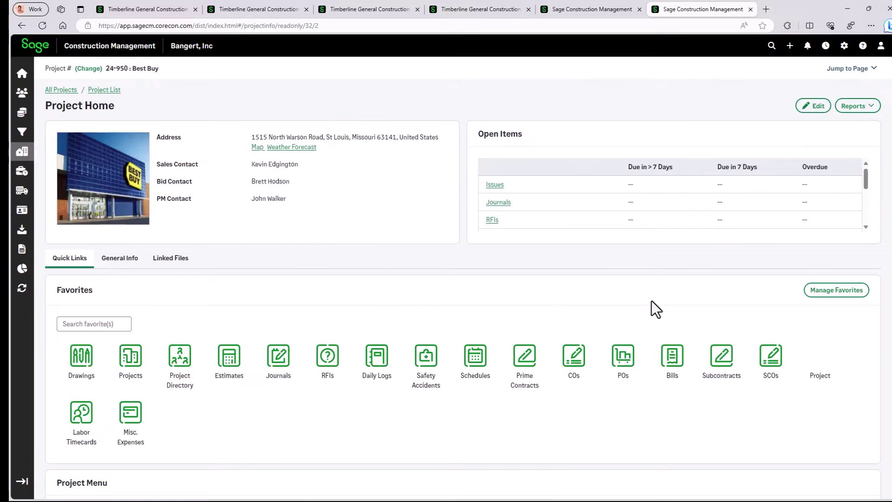
click(523, 357)
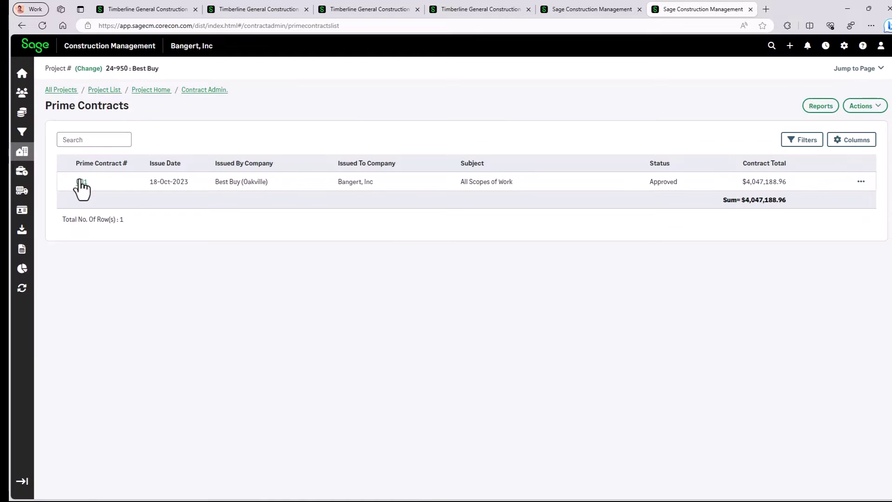
click(81, 182)
scroll(310, 203, down, 3)
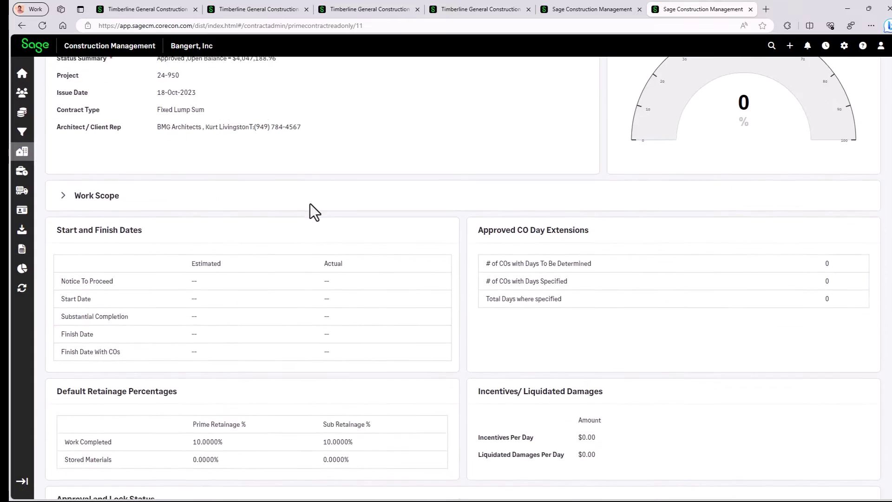
scroll(311, 203, down, 7)
click(91, 306)
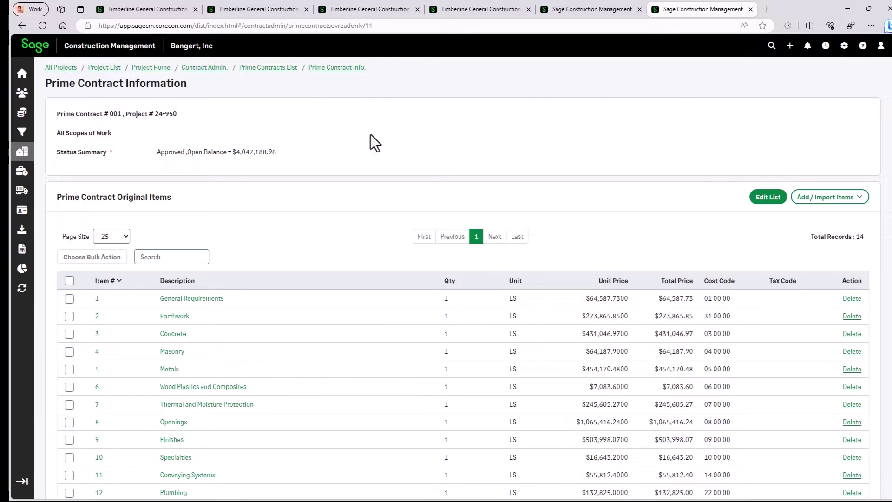
click(151, 68)
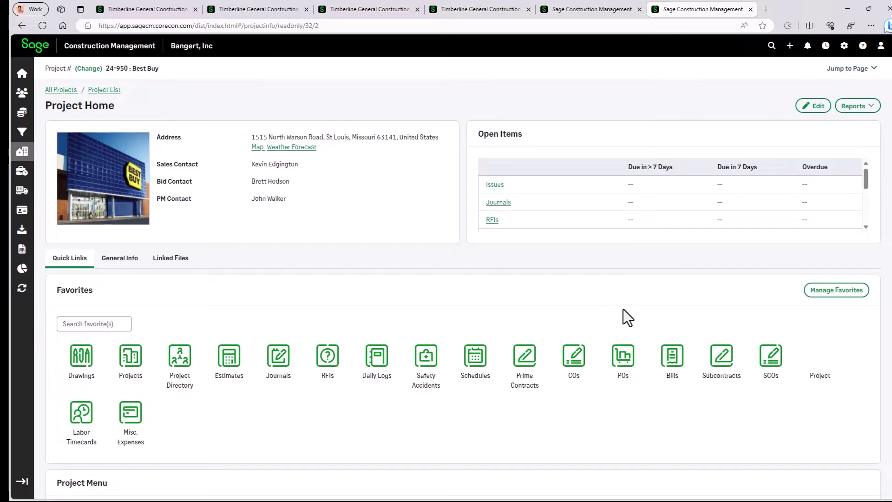
- Review the two approved subcontracts ($471,000.00 total) and launch AccountingLink for Sage Intacct in a new tab
click(725, 363)
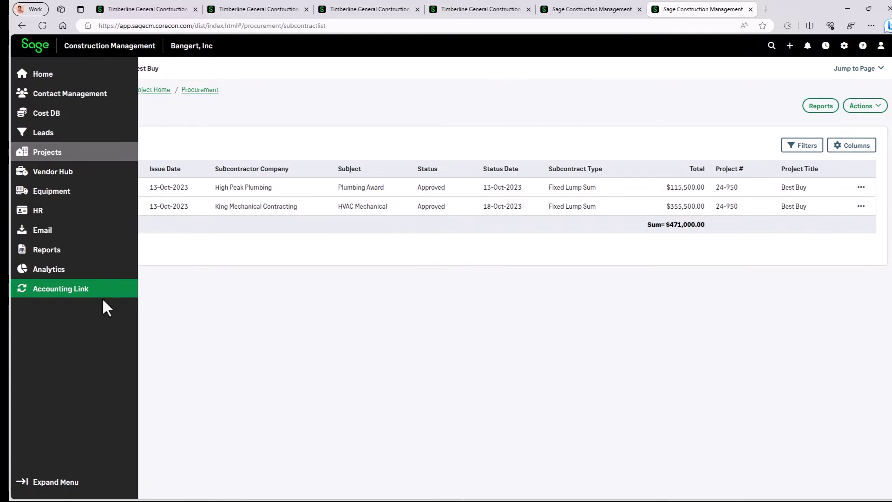
click(47, 294)
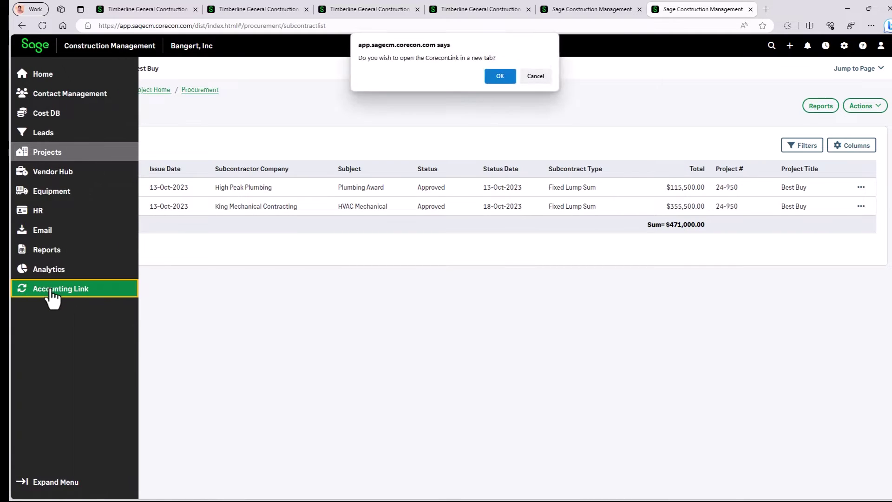
click(498, 77)
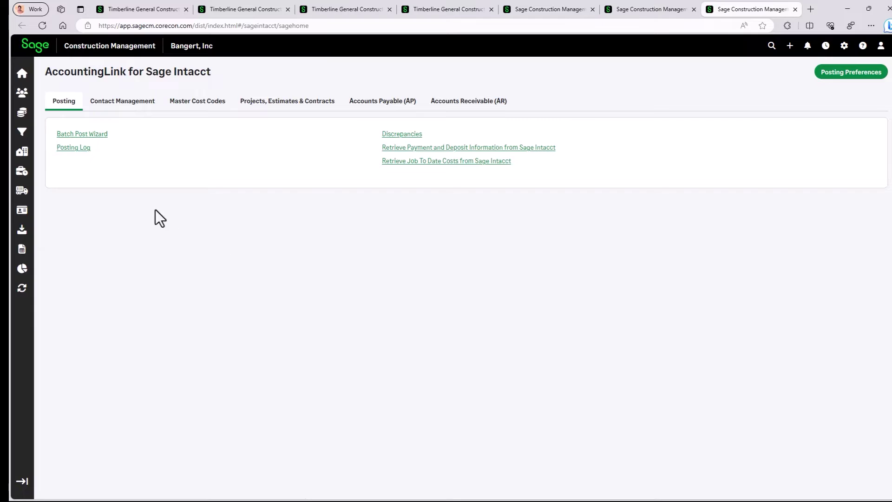
- In the Batch Post Wizard, start posting the 24-950 Best Buy prime contract 001
click(95, 135)
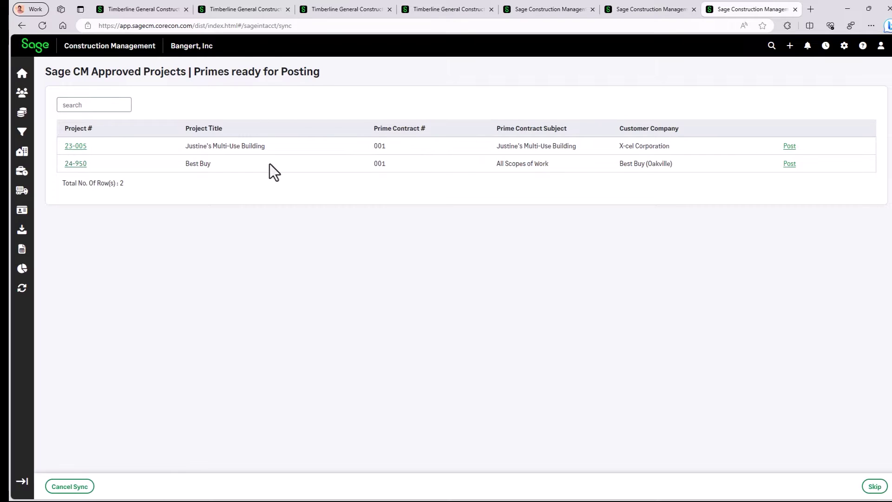
click(790, 164)
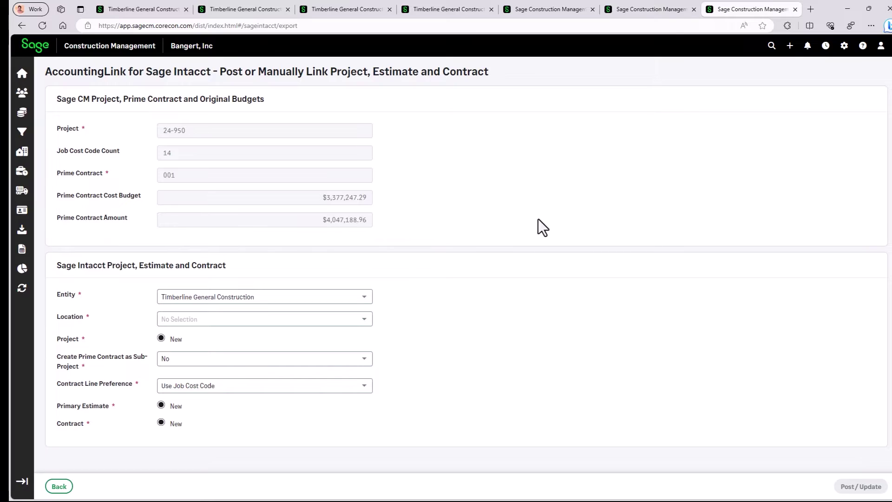
- Post project 24-950 to Intacct with location General Construction - San Antonio
click(277, 319)
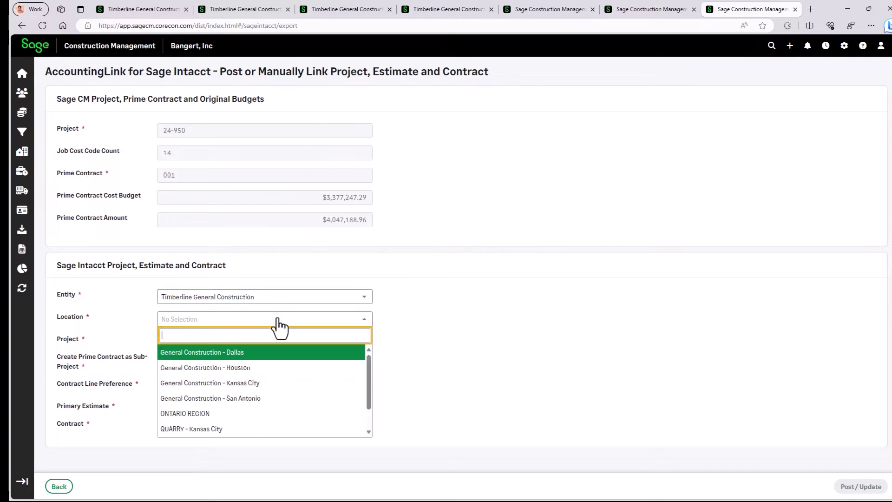
click(207, 398)
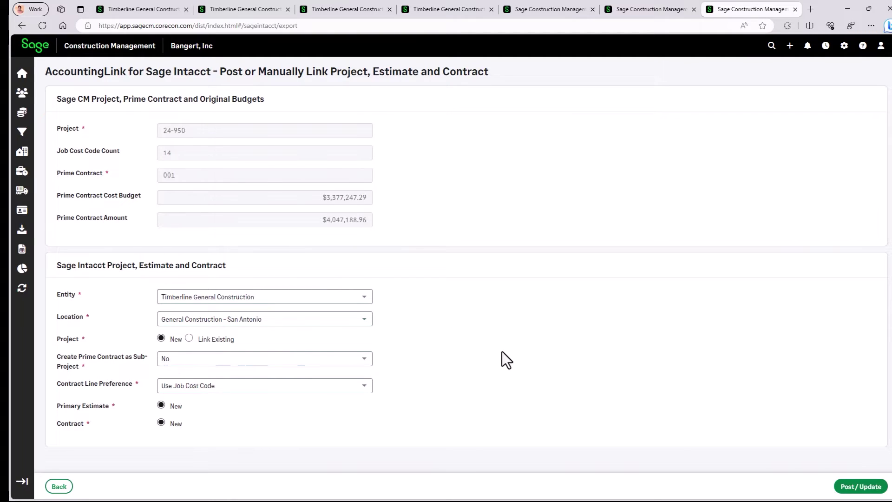
click(862, 488)
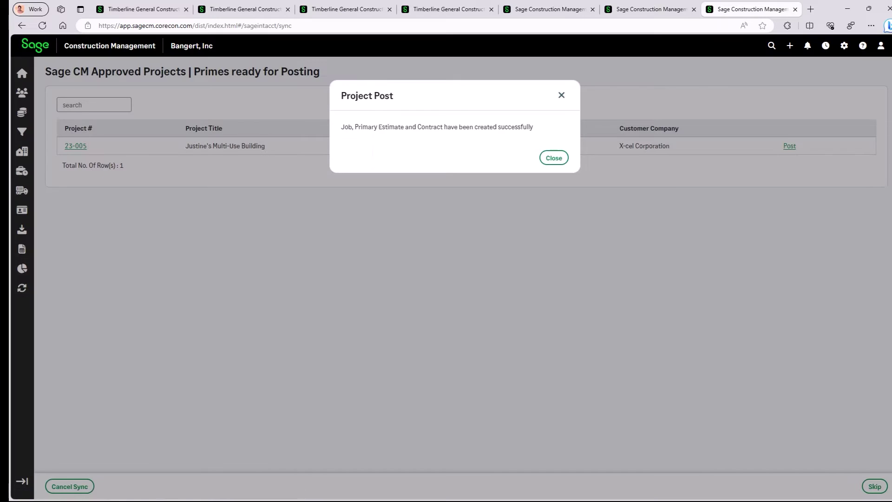
click(564, 160)
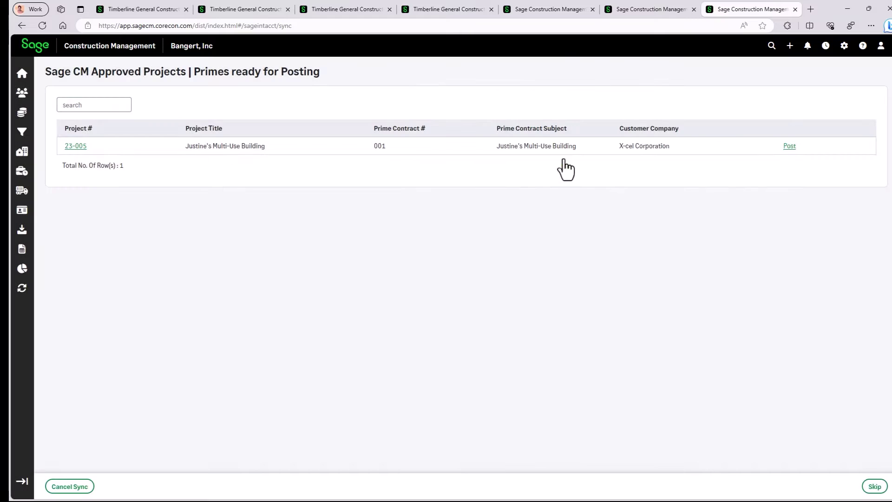
- Post both approved 24-950 subcontracts to Sage Intacct, processing them in the background
click(874, 487)
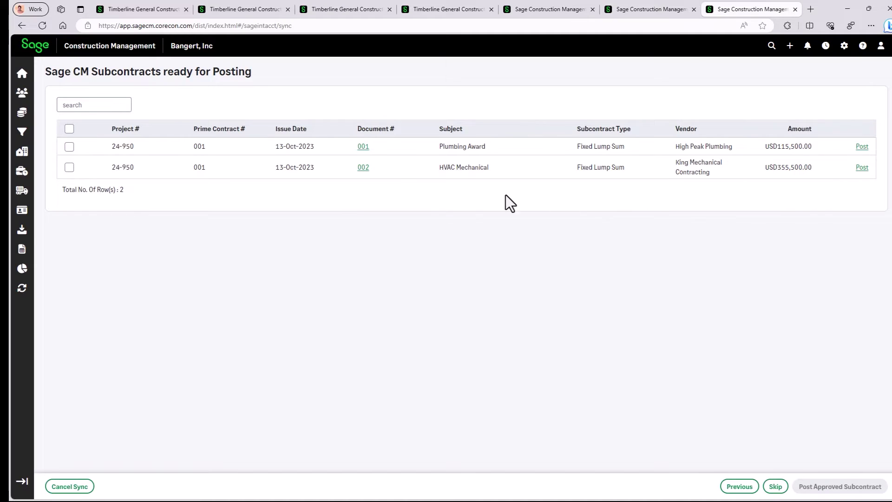
click(69, 129)
click(832, 487)
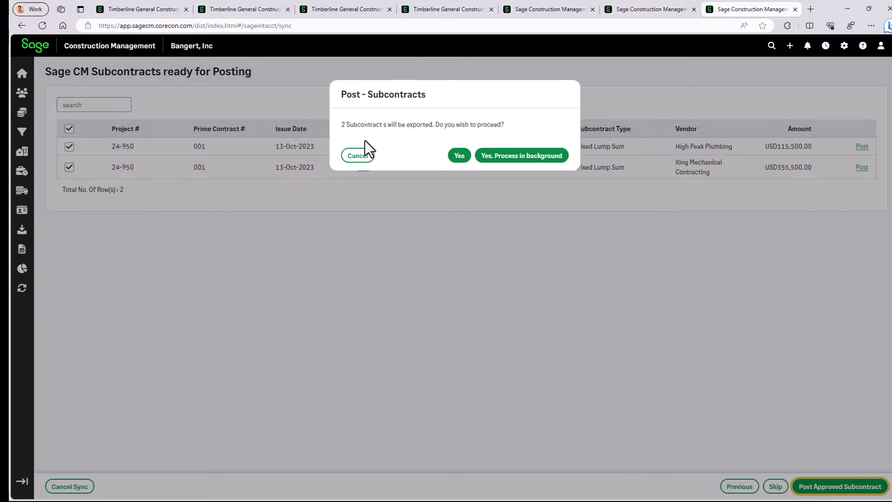
click(497, 159)
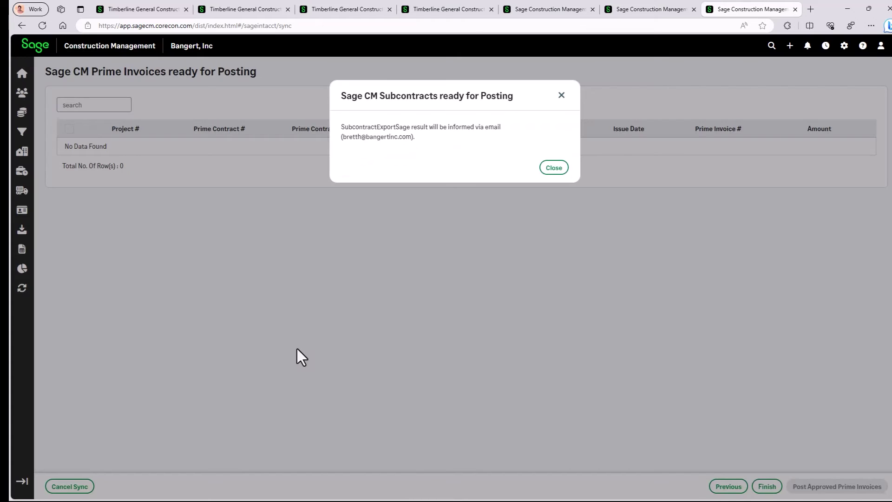
click(553, 167)
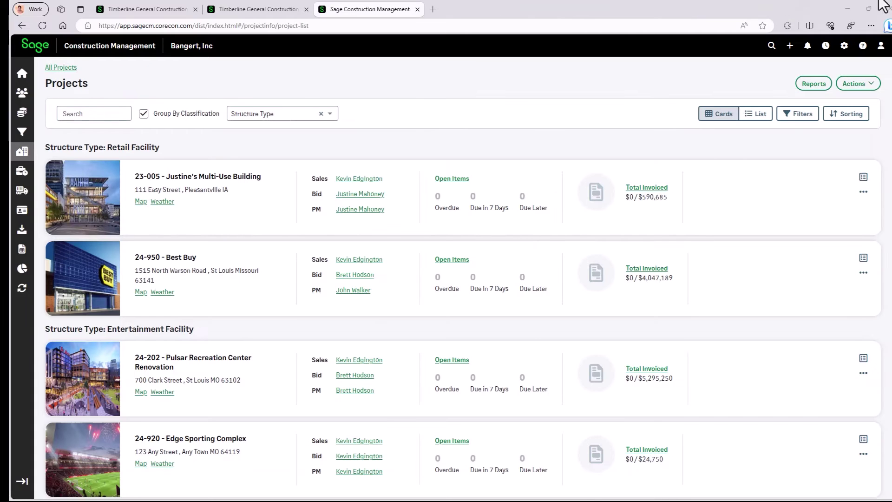
- In the Intacct projects list, open the 24-950-001 Best Buy project record
click(132, 6)
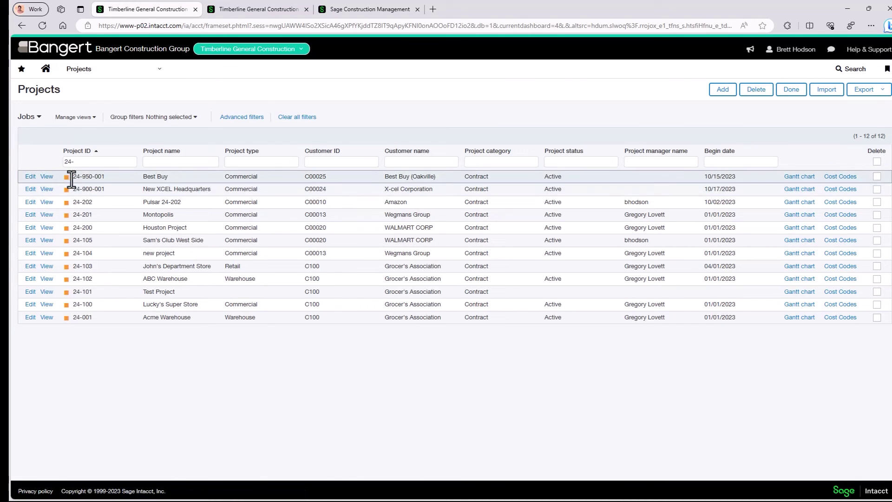
click(30, 177)
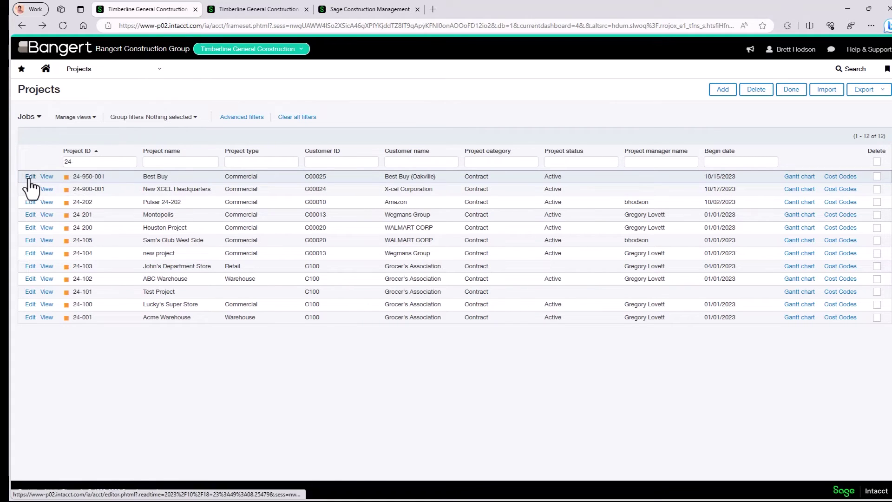
click(30, 177)
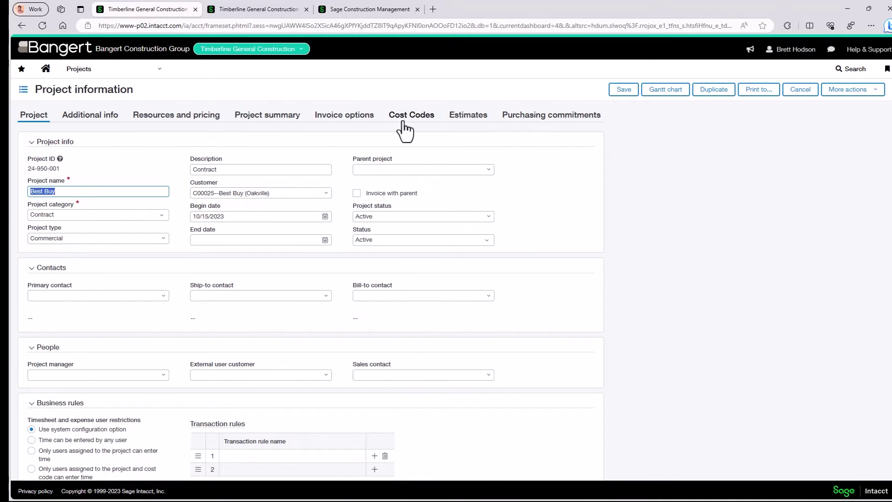
- Review the Best Buy estimate entries, then check purchasing commitments SUB-00208 and SUB-00209
click(469, 118)
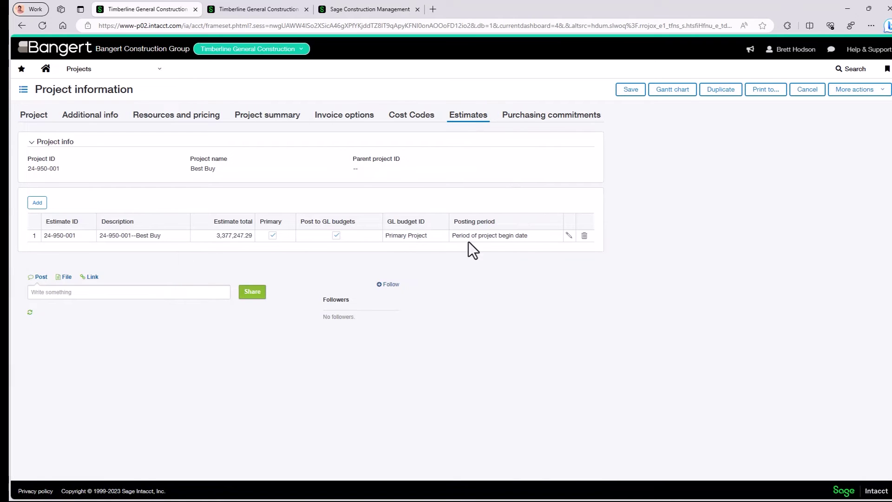
click(567, 236)
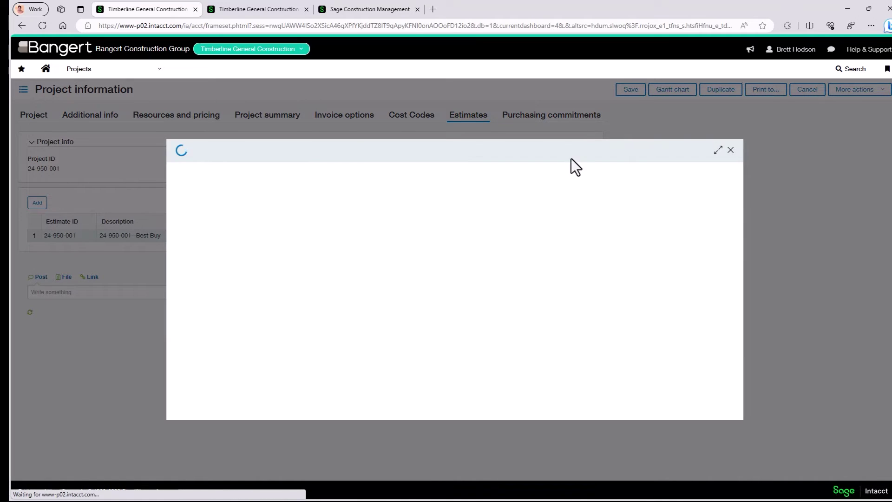
scroll(699, 239, down, 3)
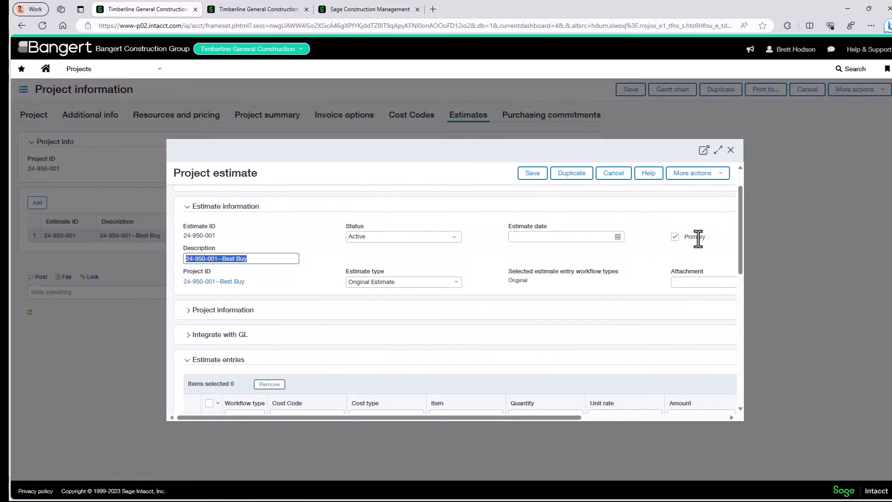
scroll(698, 238, down, 1)
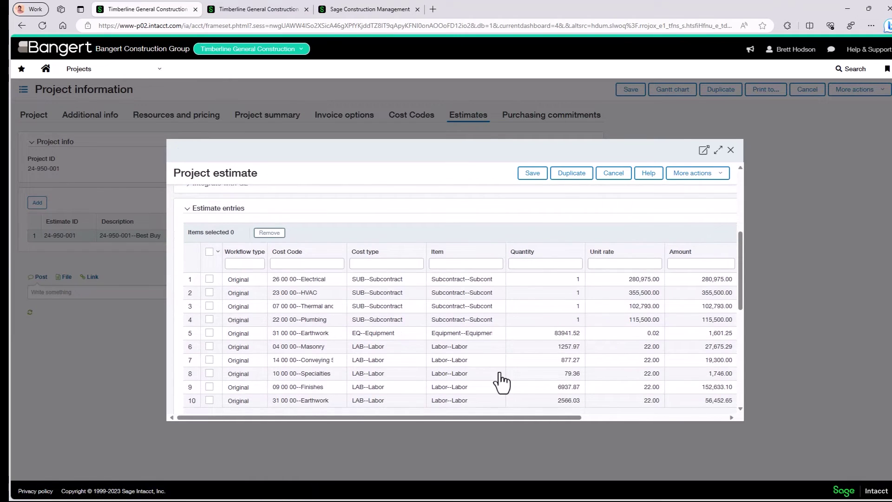
mouse_move(531, 417)
mouse_down()
mouse_move(704, 415)
mouse_move(522, 416)
mouse_up()
click(731, 151)
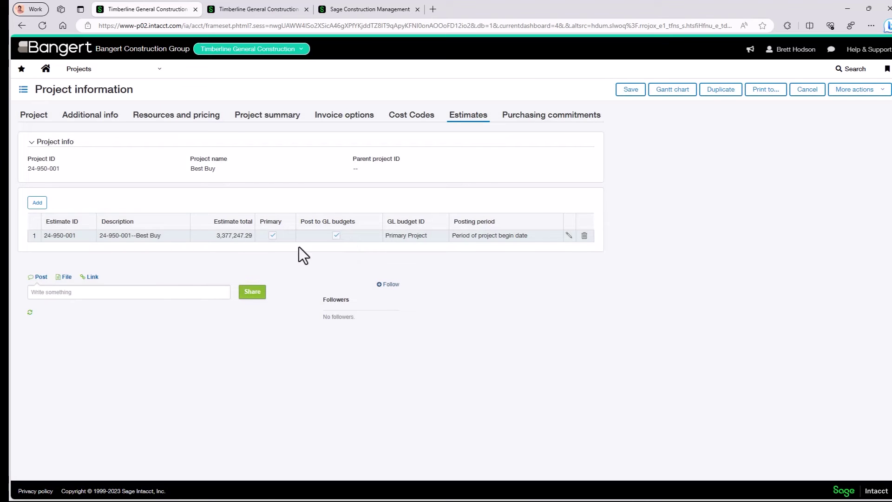
click(540, 116)
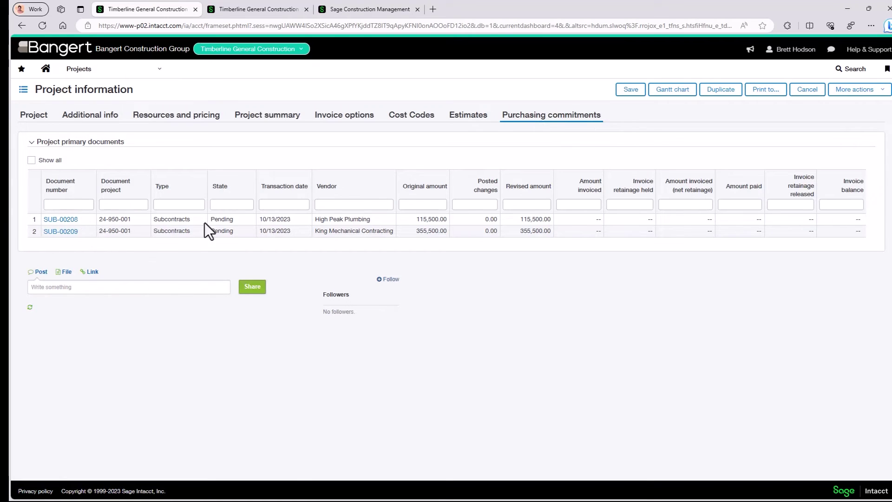
- Review subcontract SUB-00208's details, then go to the Project contracts list
click(77, 220)
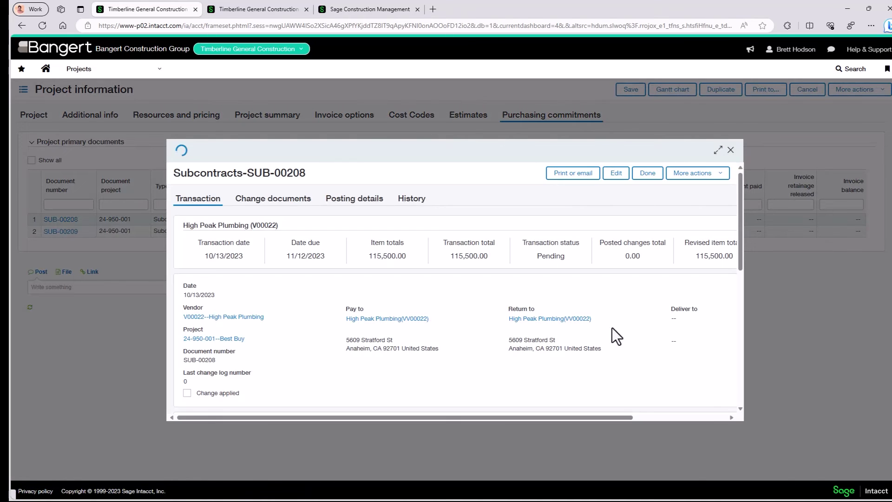
scroll(412, 336, down, 1)
scroll(433, 260, down, 5)
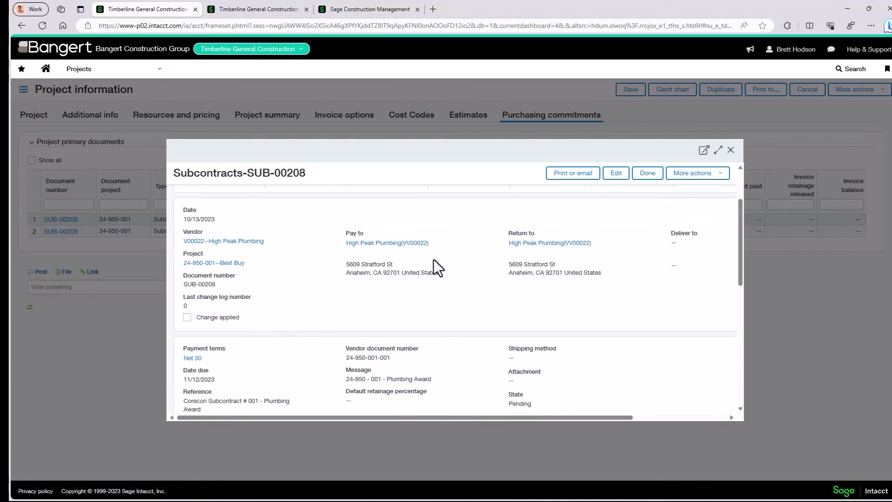
scroll(352, 289, down, 3)
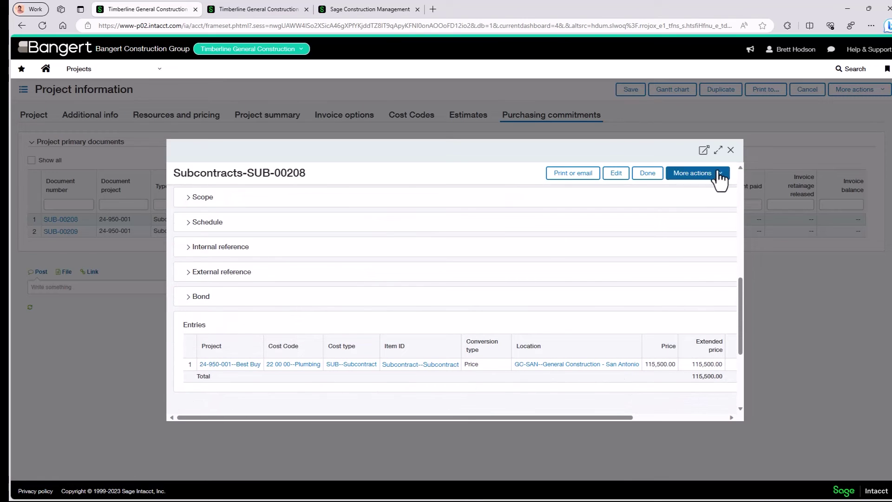
click(732, 150)
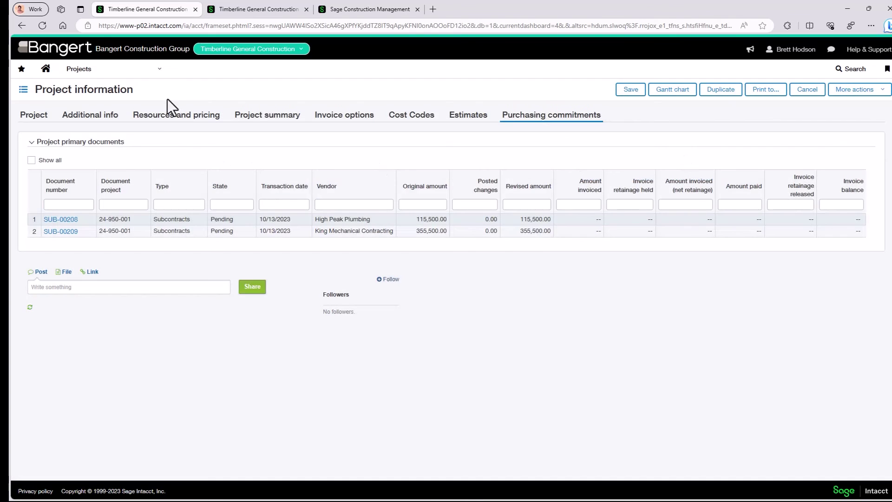
click(239, 8)
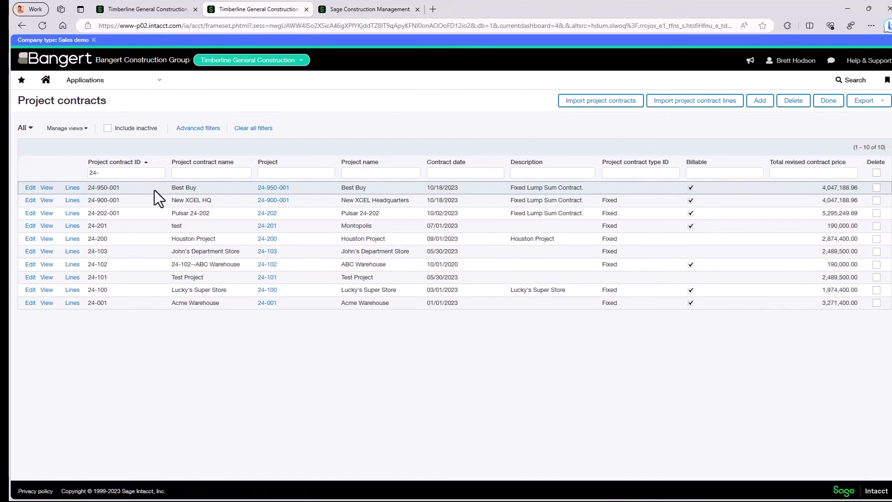
- Review contract 24-950-001 and its lines, then return to the Construction Management Projects list
click(28, 190)
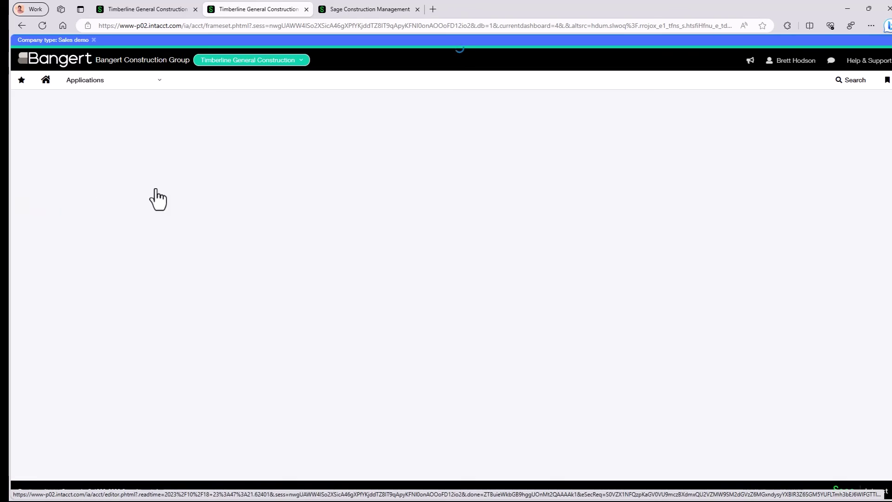
scroll(189, 253, down, 4)
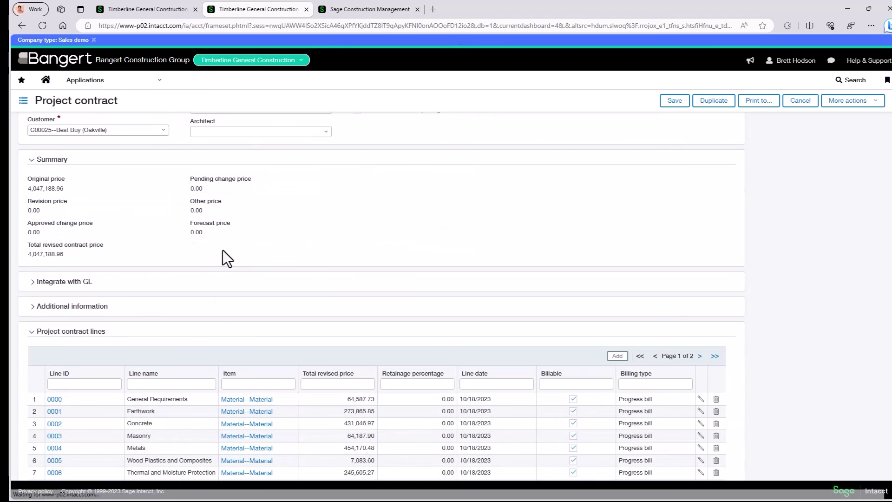
scroll(225, 250, down, 1)
scroll(105, 353, down, 1)
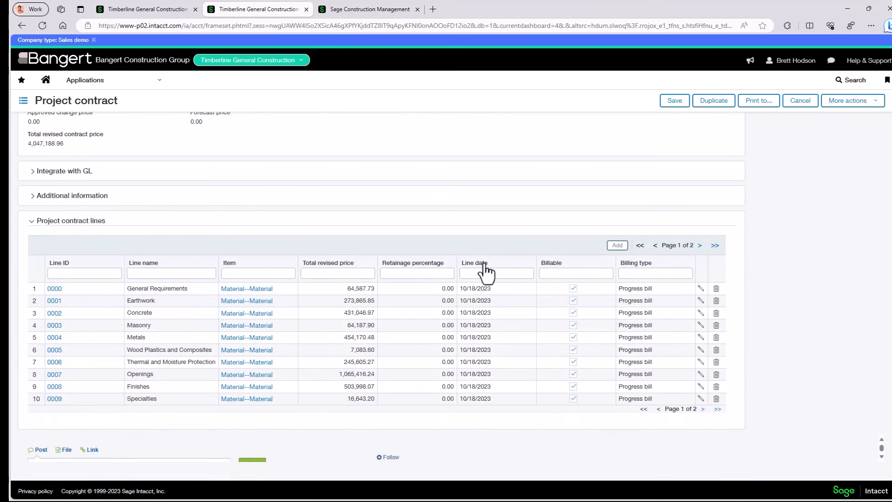
scroll(540, 395, up, 7)
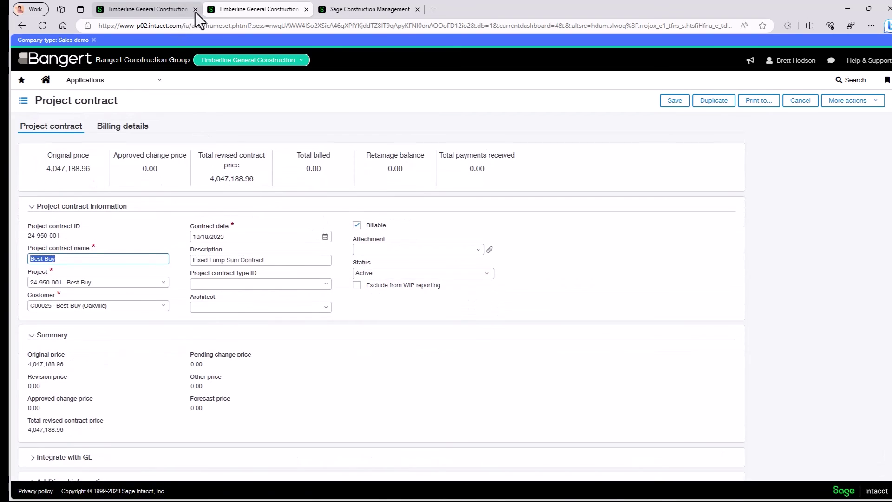
click(344, 9)
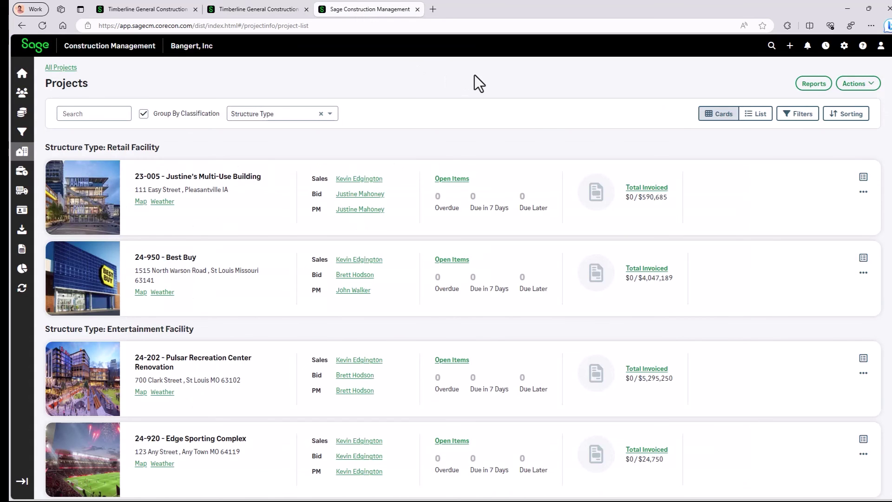